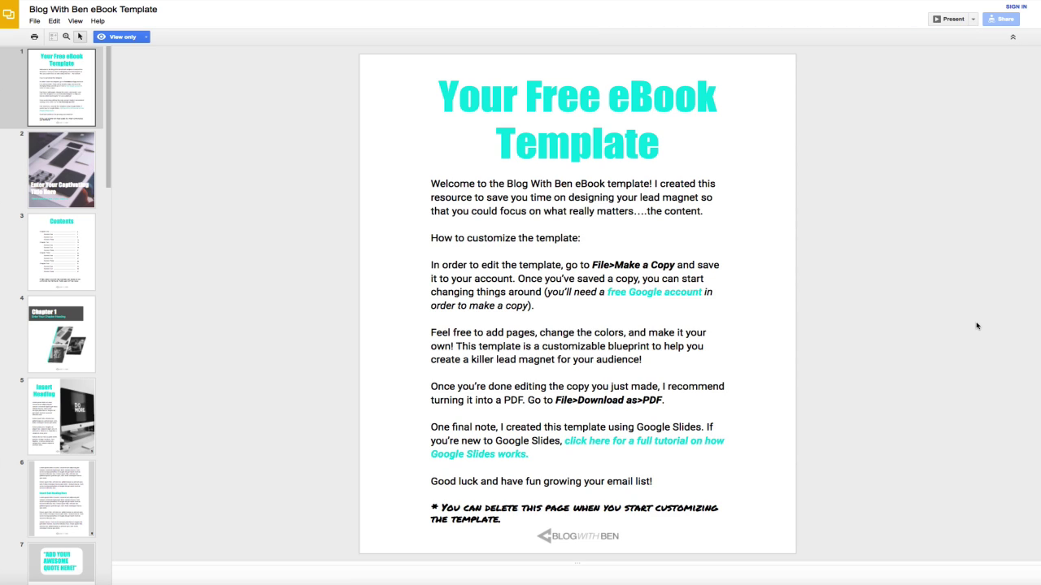
# Try selecting the cover title text, then deselect the title box
pyautogui.click(735, 154)
pyautogui.moveTo(672, 146); pyautogui.dragTo(426, 88)
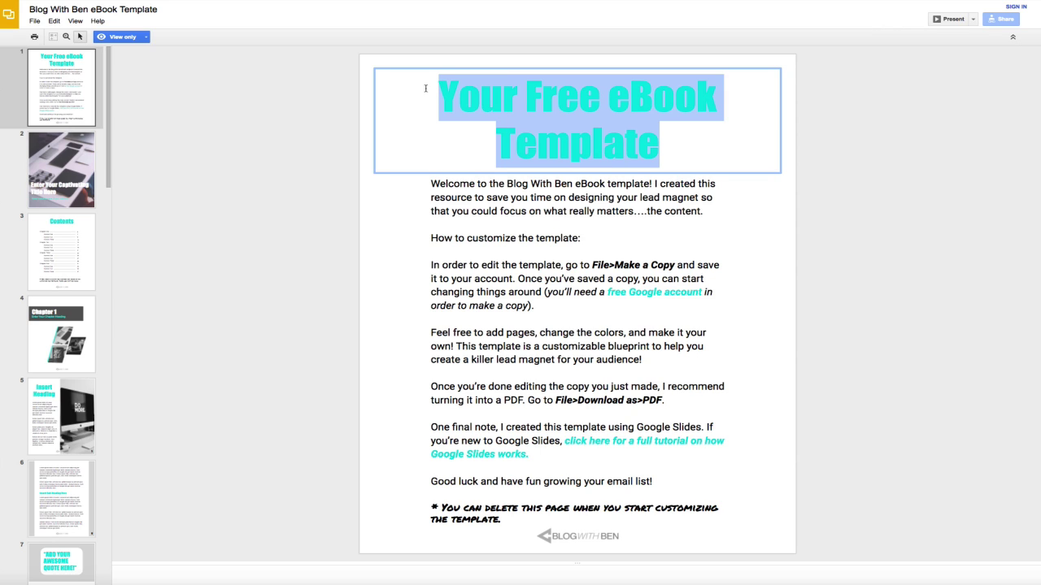
pyautogui.click(575, 136)
pyautogui.click(862, 181)
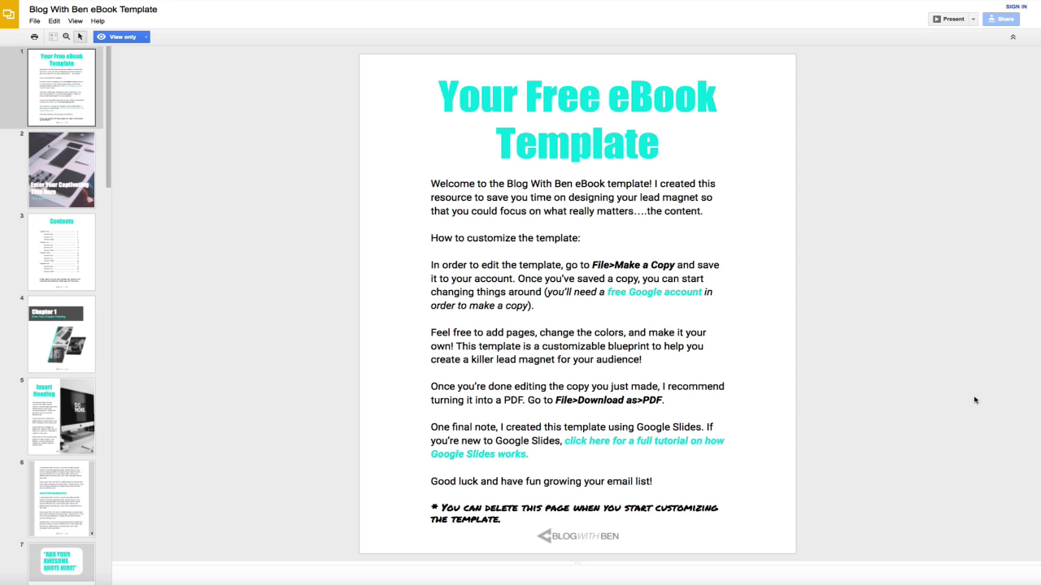
# Open the Google account signup link, then sign in with the second saved account
pyautogui.click(647, 290)
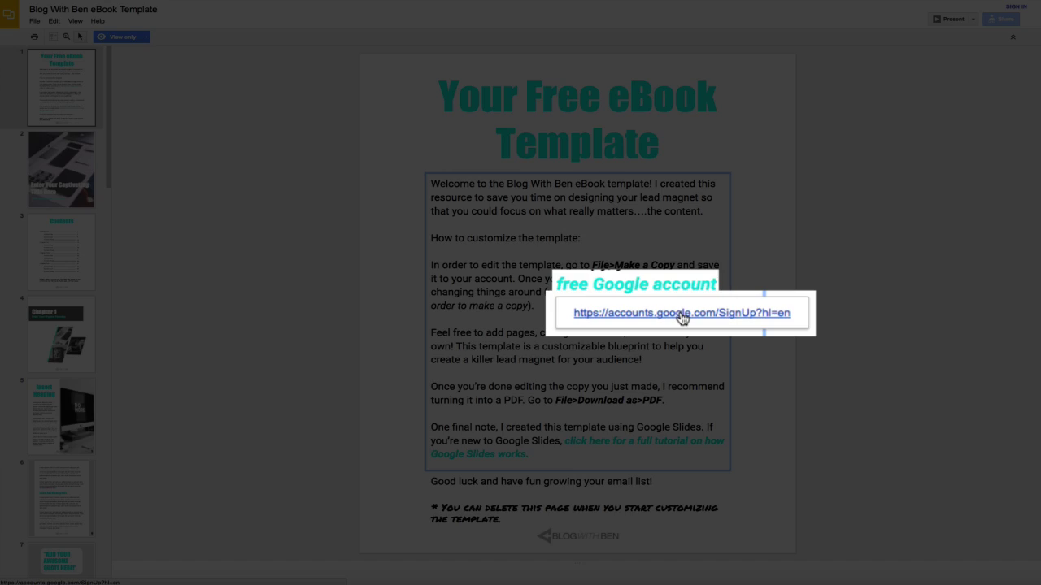
pyautogui.click(682, 314)
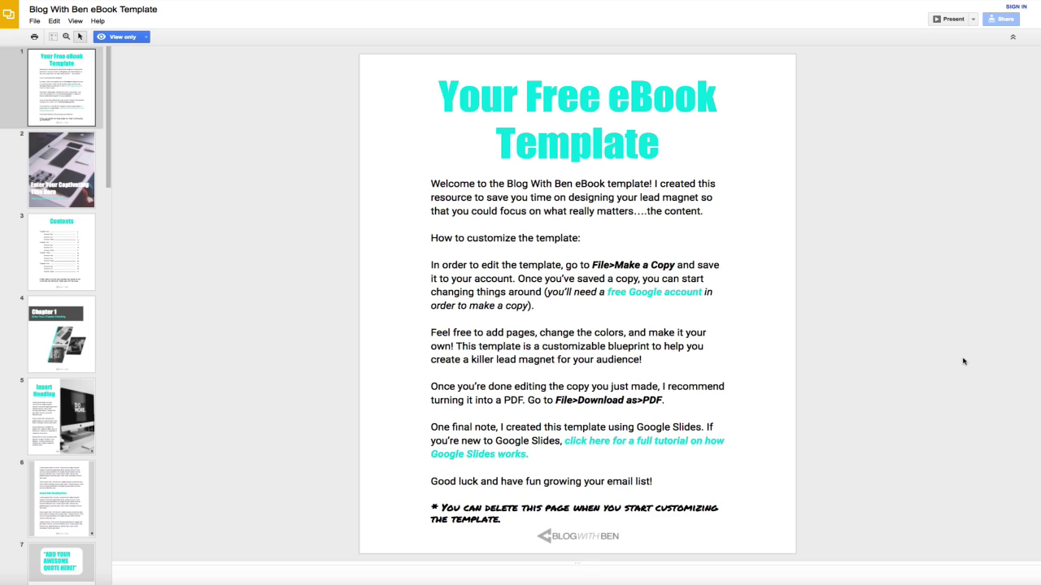
pyautogui.click(1013, 7)
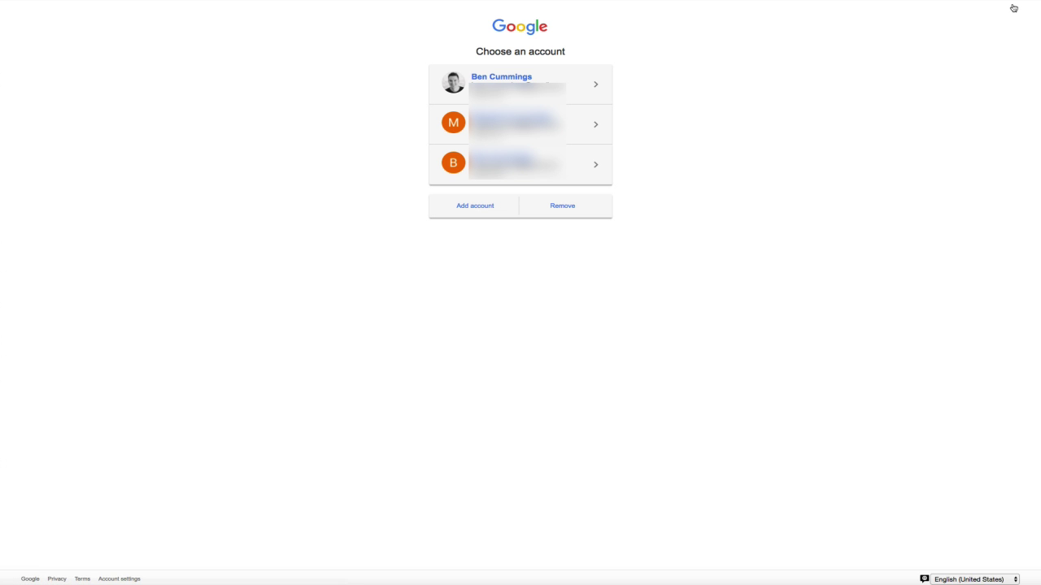
pyautogui.click(595, 130)
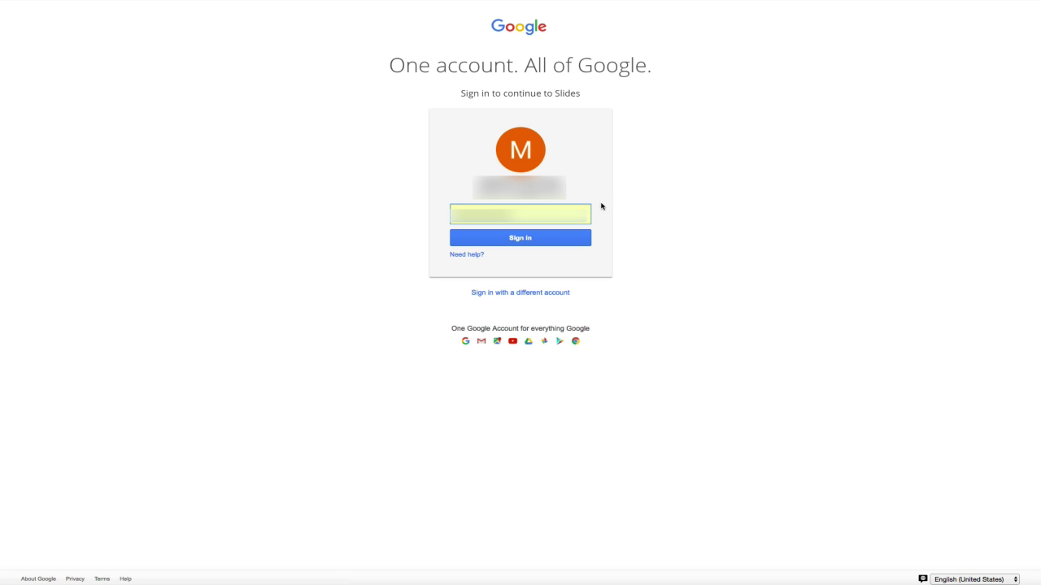
pyautogui.click(583, 241)
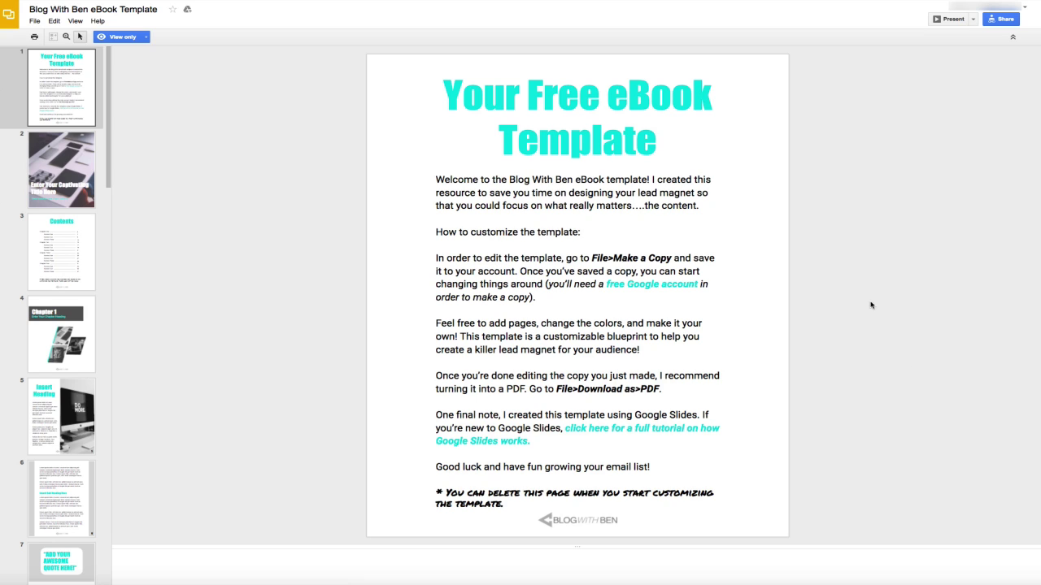
# After a failed try at selecting the cover title, use File > Make a copy
pyautogui.moveTo(701, 150); pyautogui.dragTo(464, 98)
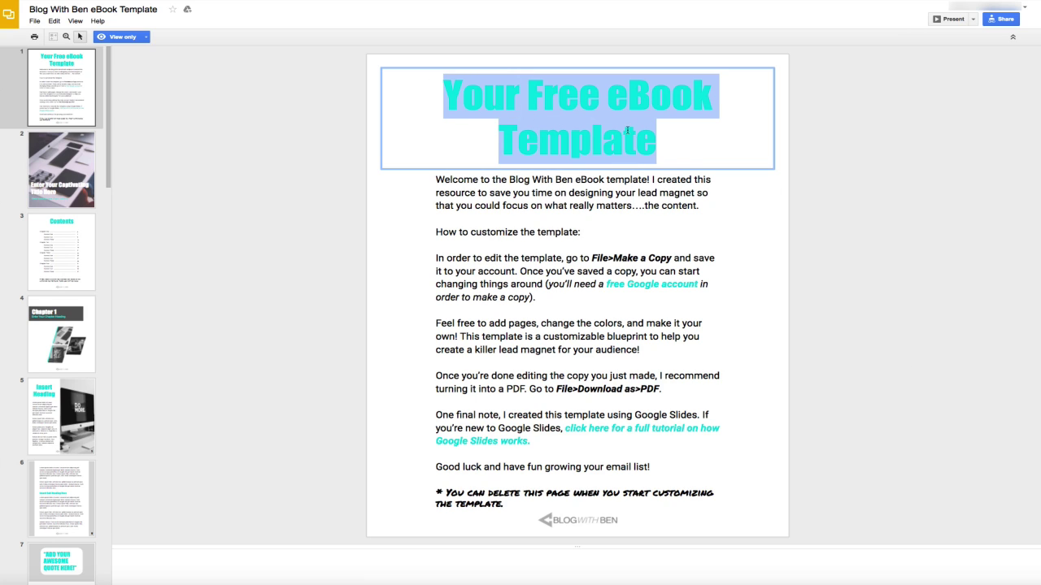
pyautogui.click(473, 97)
pyautogui.click(929, 257)
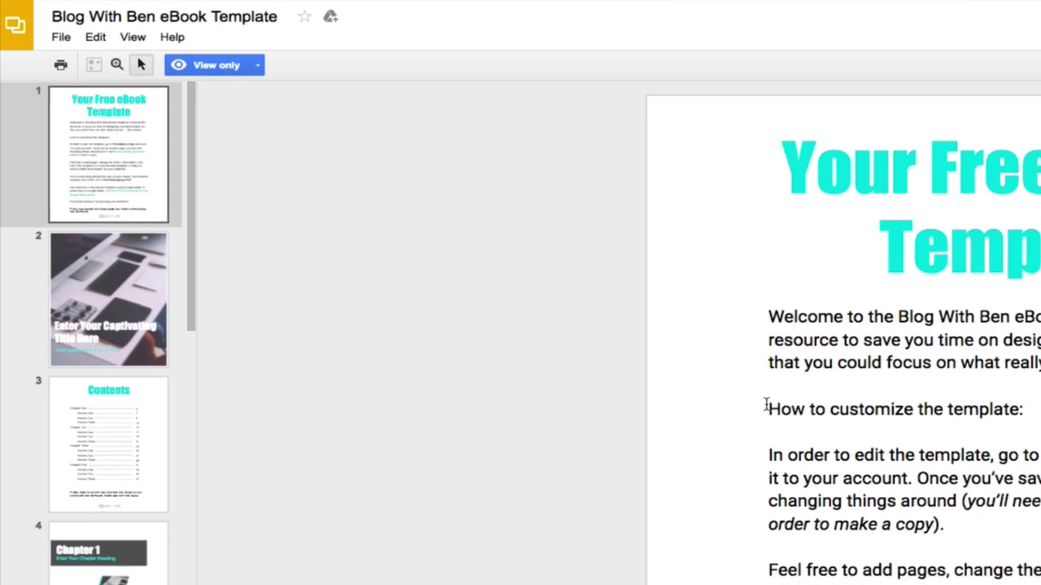
pyautogui.click(63, 38)
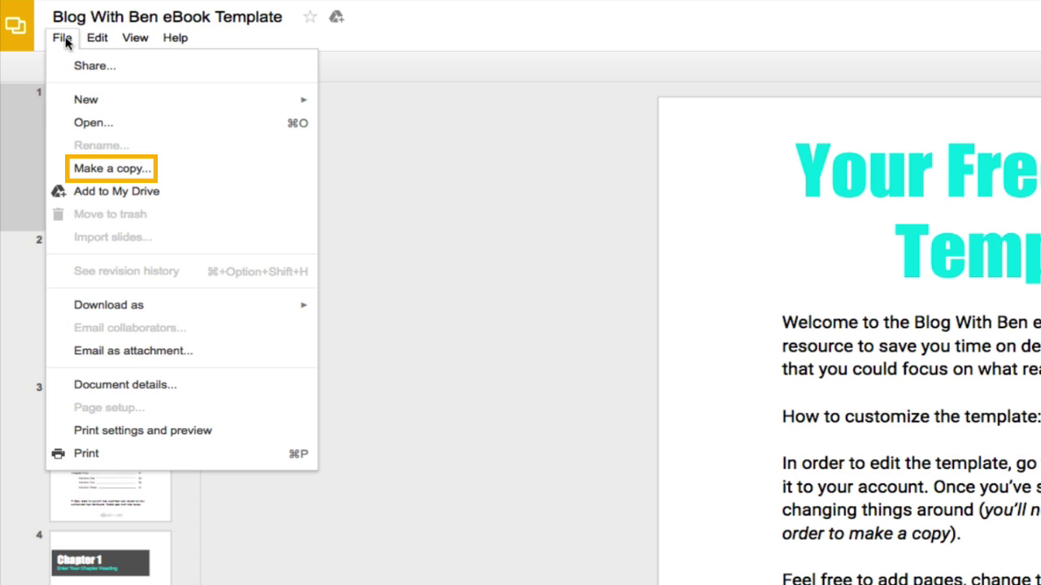
pyautogui.click(161, 169)
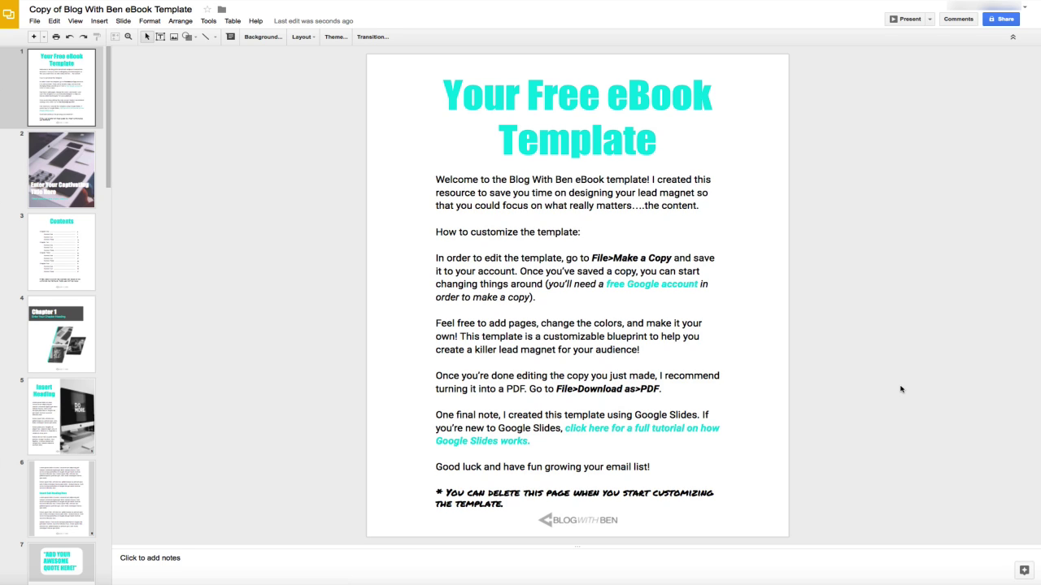
# Replace 'Template' in the cover title with 'MY EBOOK!!!!!! YAY!!!'
pyautogui.click(664, 145)
pyautogui.moveTo(664, 145); pyautogui.dragTo(504, 141)
pyautogui.write('MY')
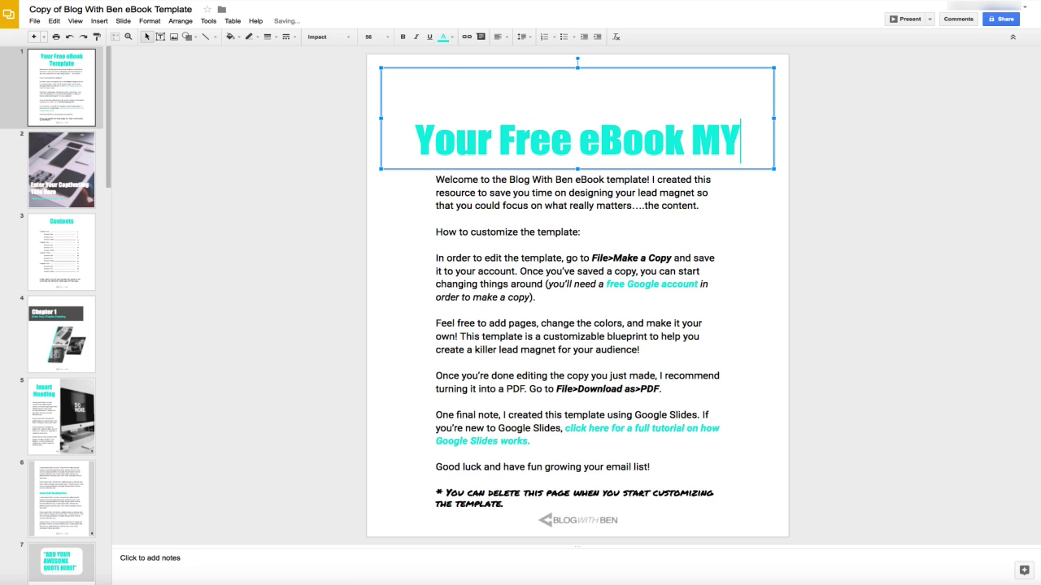
pyautogui.write(' EBOOK!!!!!! YAY!!!')
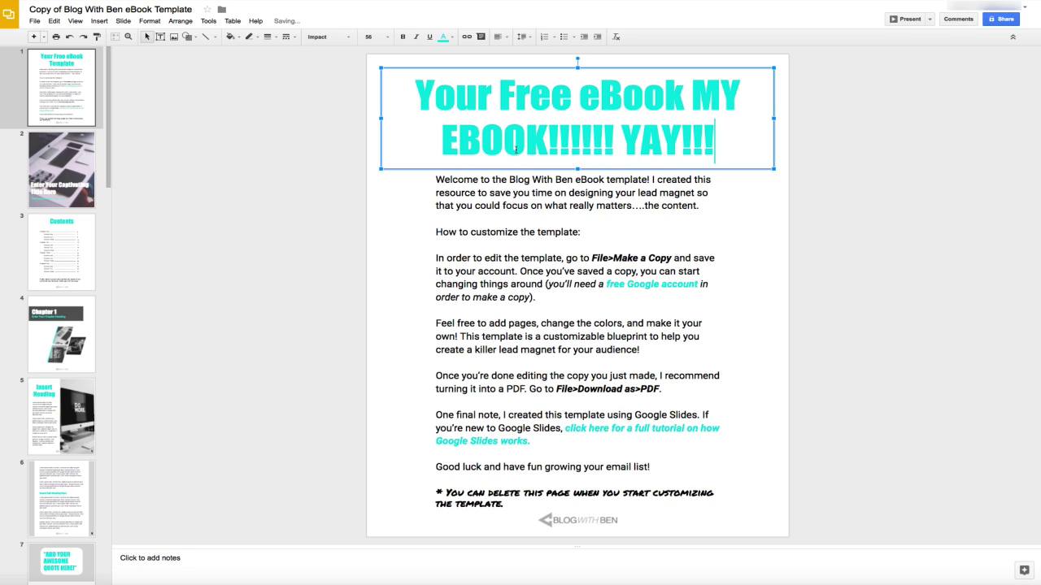
pyautogui.click(883, 296)
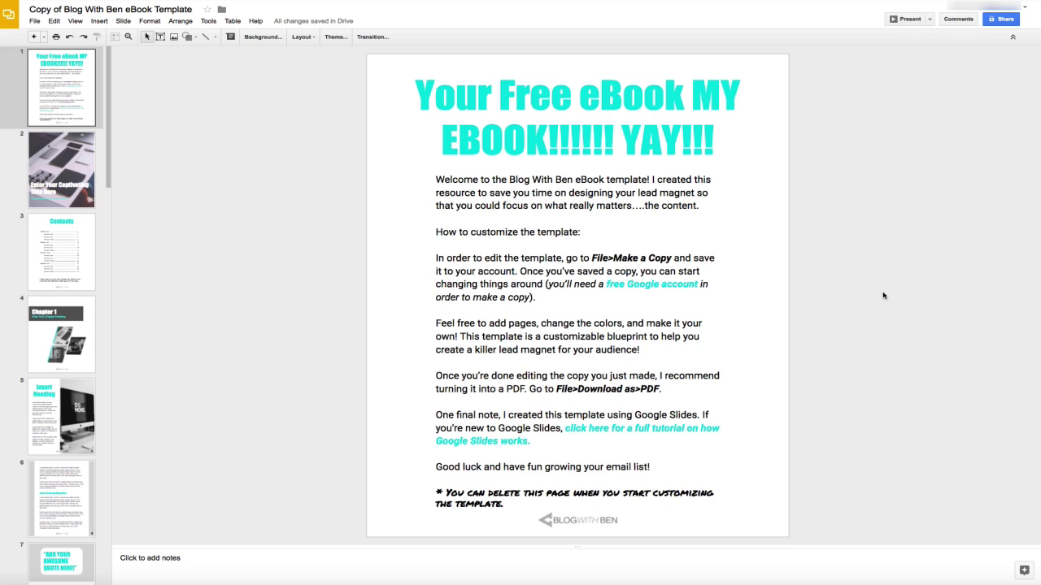
# Remove slide 2's background image through its background settings
pyautogui.click(79, 171)
pyautogui.rightClick(693, 290)
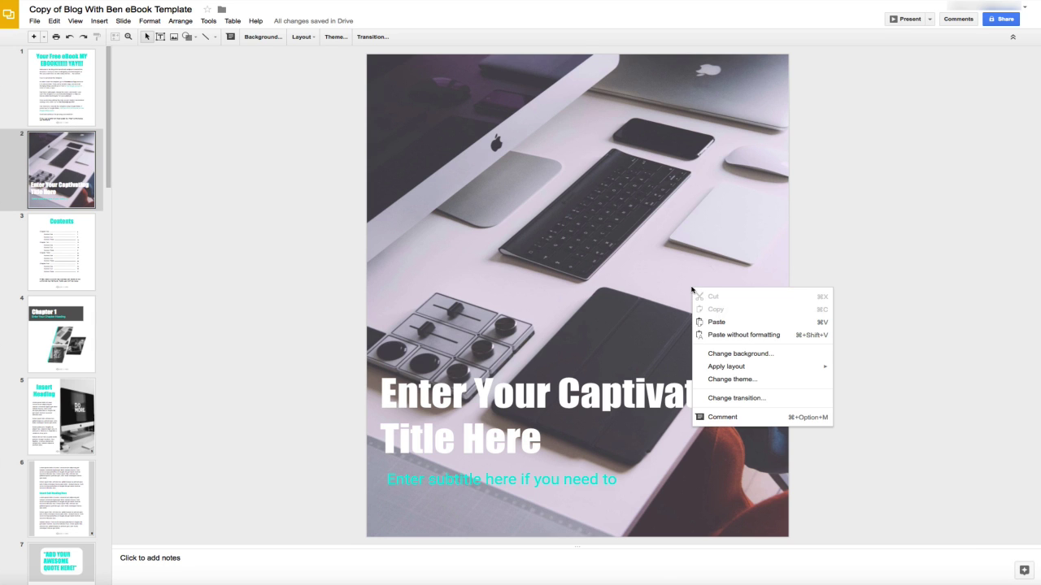
pyautogui.click(749, 356)
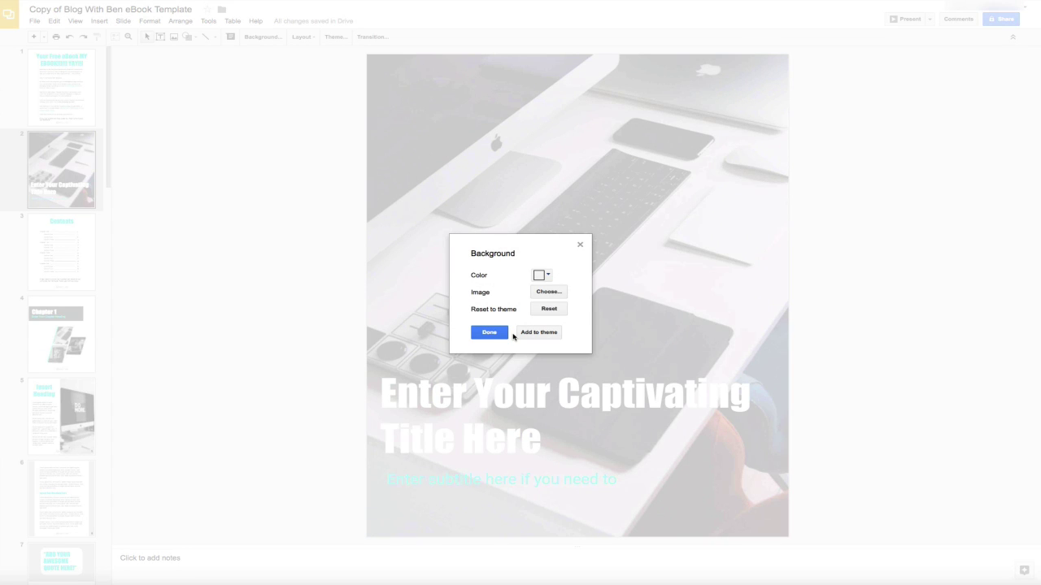
pyautogui.click(551, 309)
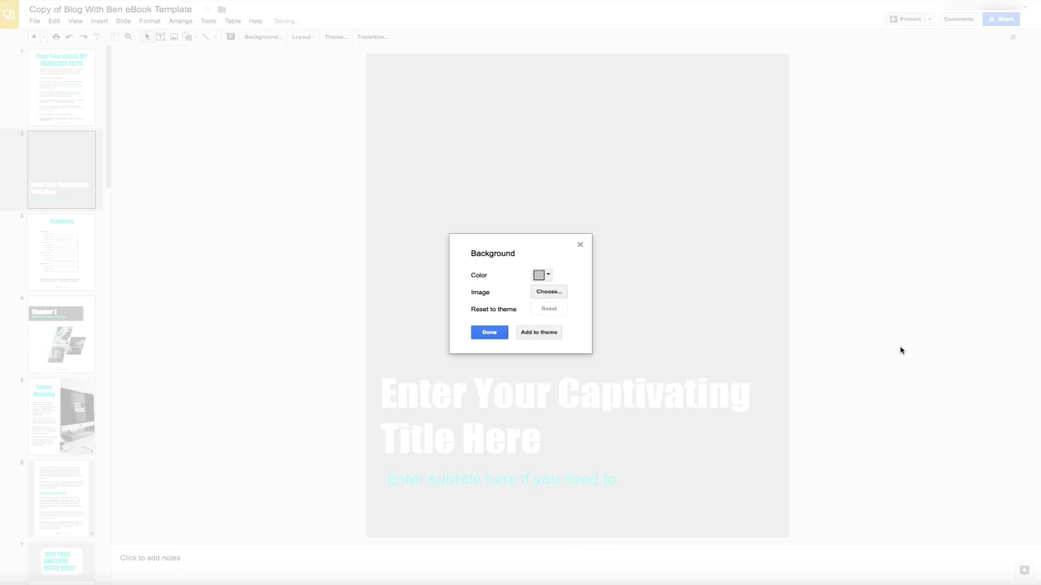
pyautogui.click(489, 332)
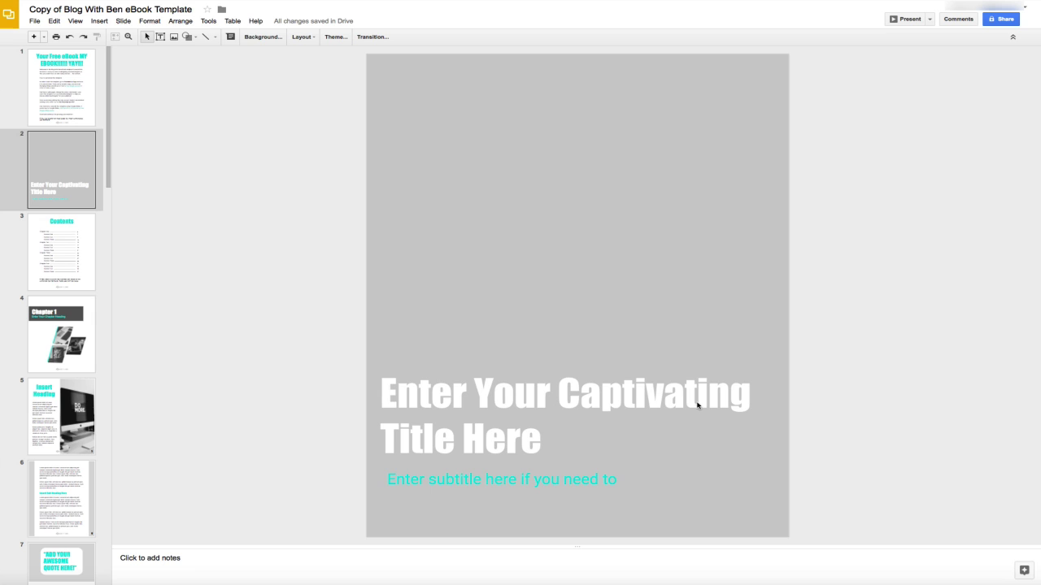
# Delete the image group and the dark grey Chapter 1 box on slide 4
pyautogui.click(80, 337)
pyautogui.click(662, 323)
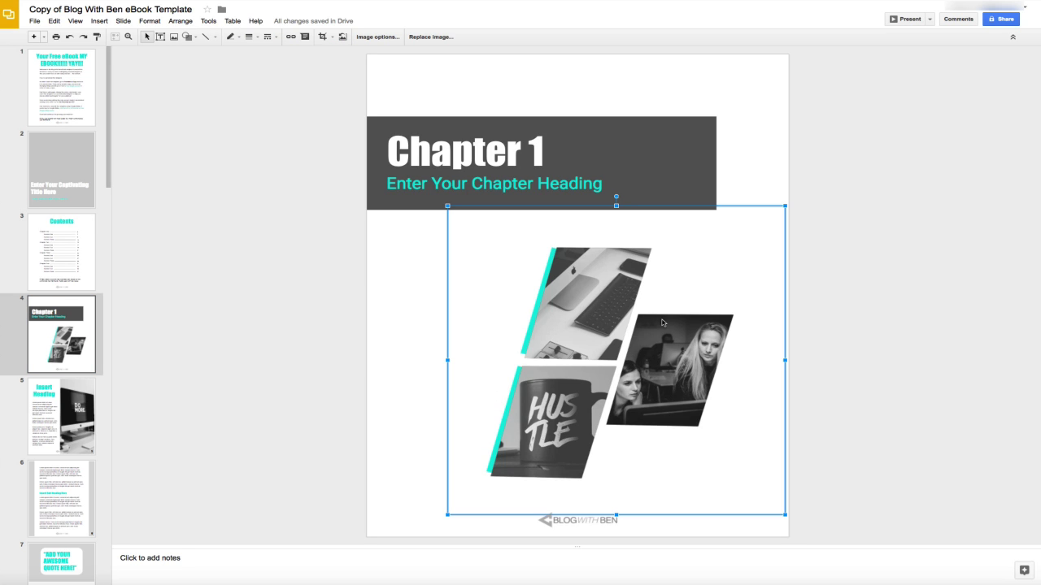
pyautogui.press('Delete')
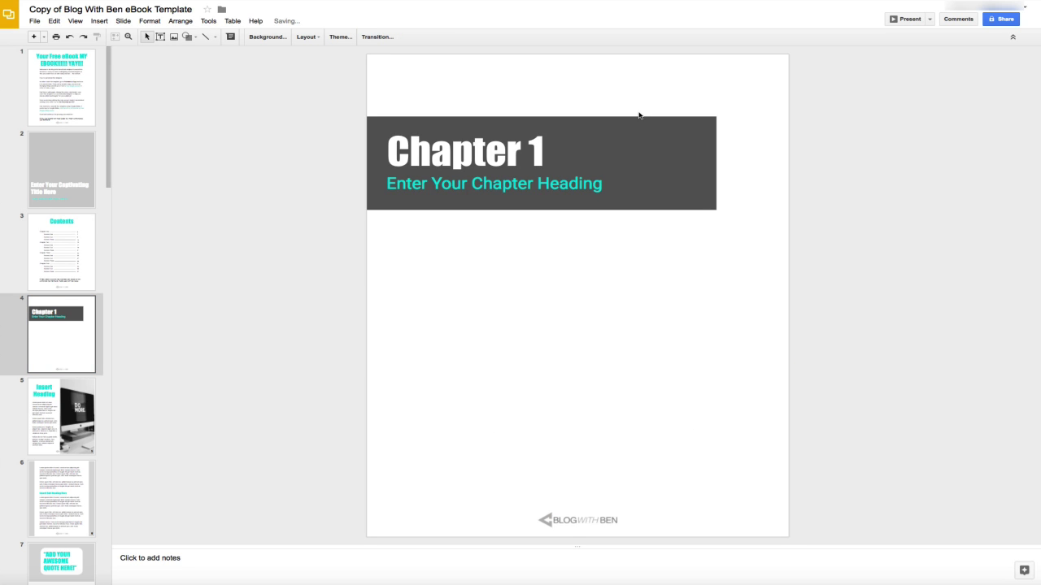
pyautogui.click(676, 124)
pyautogui.press('Delete')
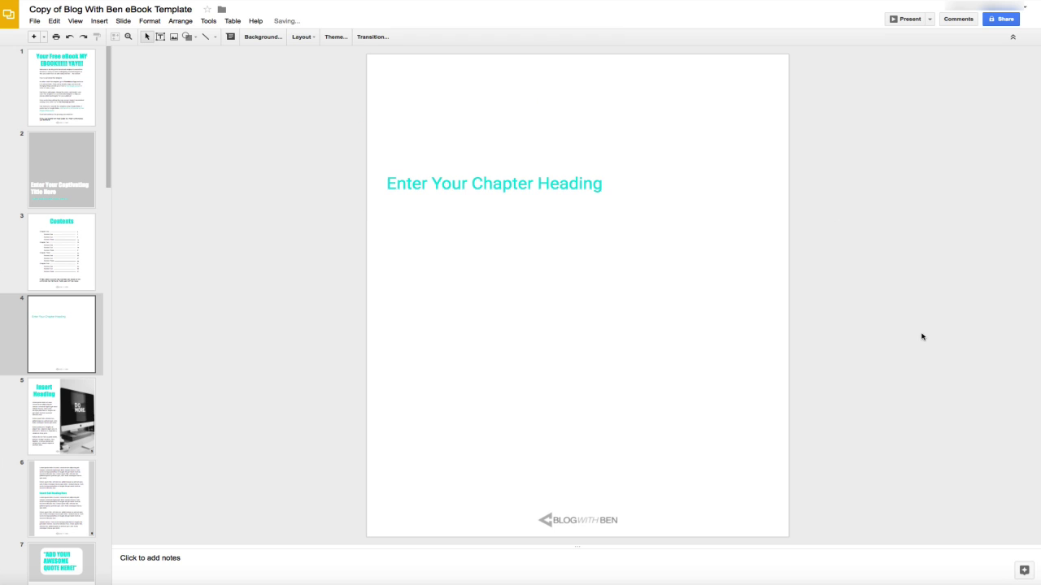
# Undo the slide 4 deletions, slide 2's background removal and the cover title edit
pyautogui.hotkey('ctrl', 'z')
pyautogui.hotkey('ctrl', 'z')
pyautogui.hotkey('ctrl', 'z')
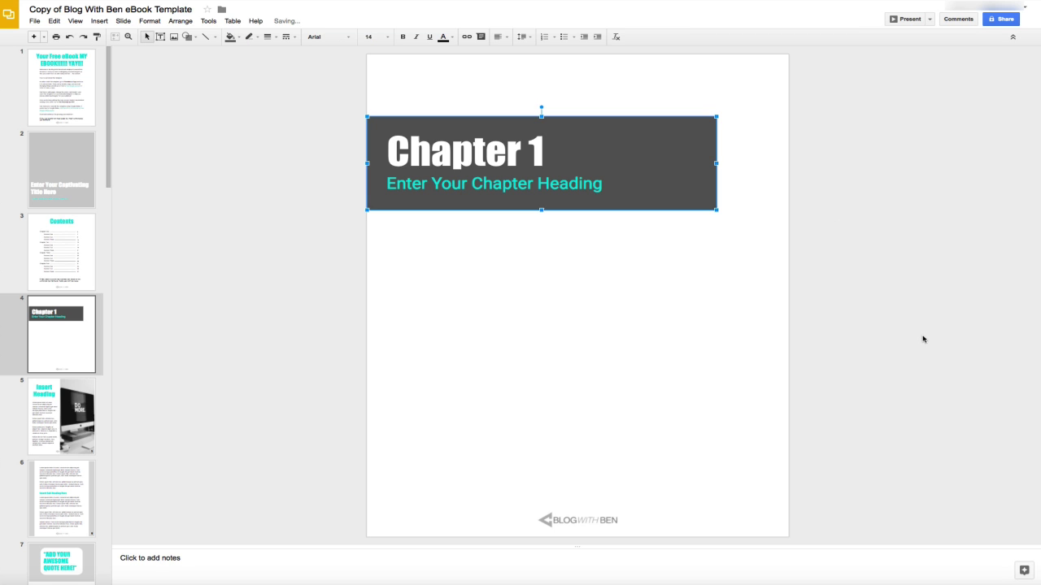
pyautogui.hotkey('ctrl', 'z')
pyautogui.hotkey('ctrl', 'z')
pyautogui.hotkey('ctrl', 'z')
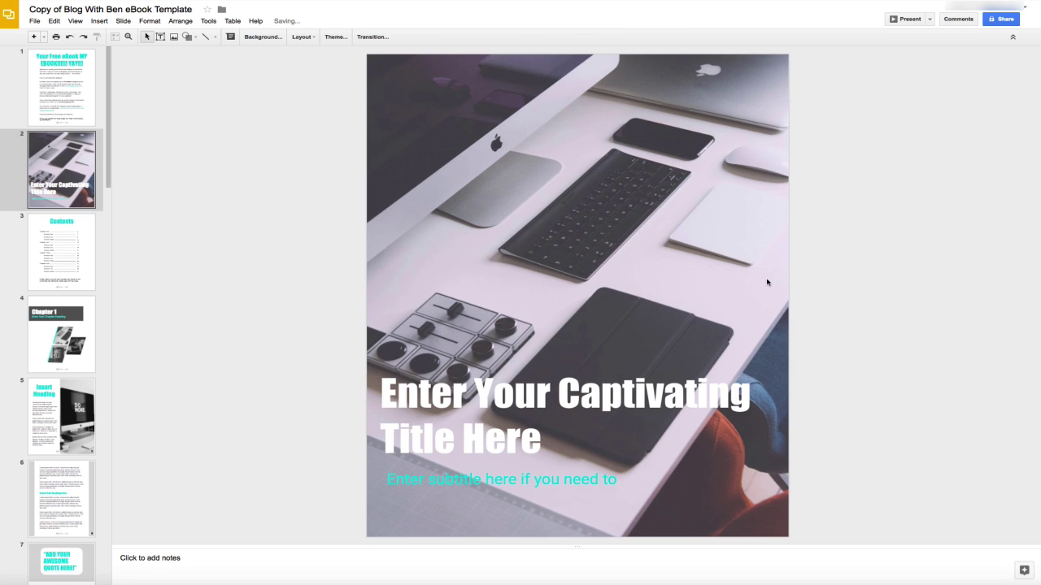
pyautogui.hotkey('ctrl', 'z')
pyautogui.hotkey('ctrl', 'z')
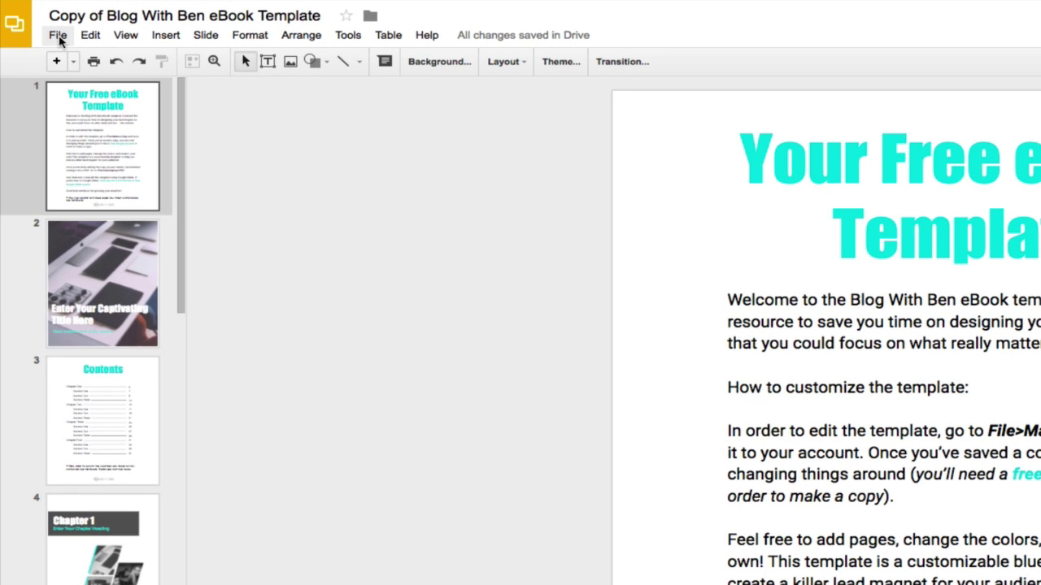
# Download the presentation as a PDF Document (.pdf)
pyautogui.click(58, 37)
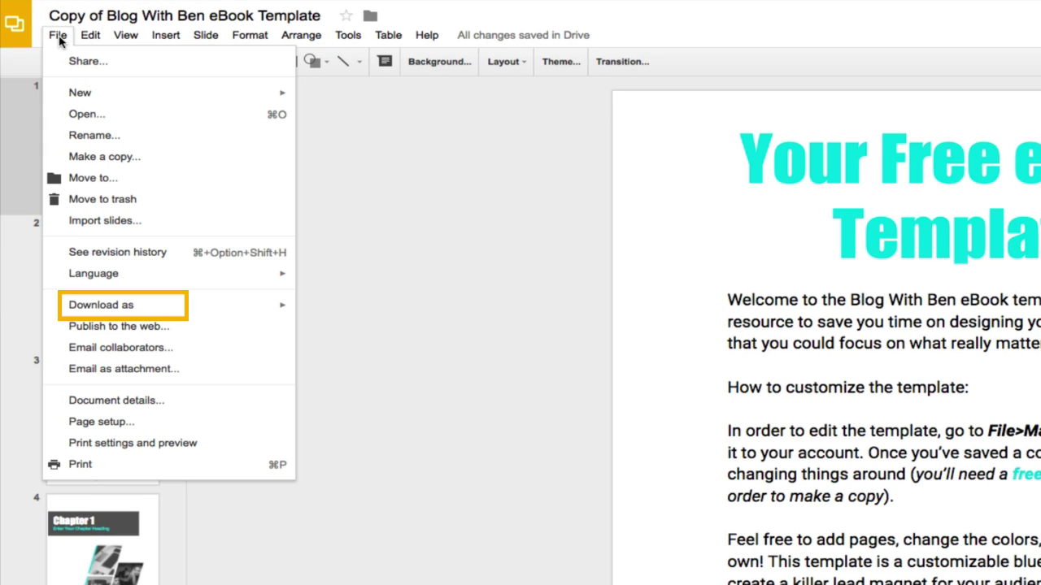
pyautogui.moveTo(163, 309)
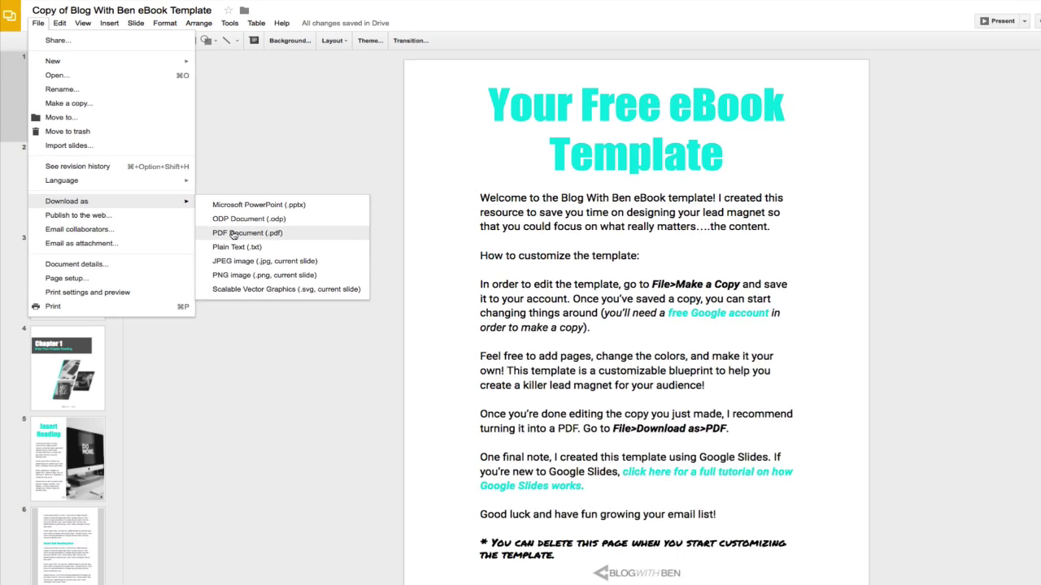
pyautogui.click(353, 356)
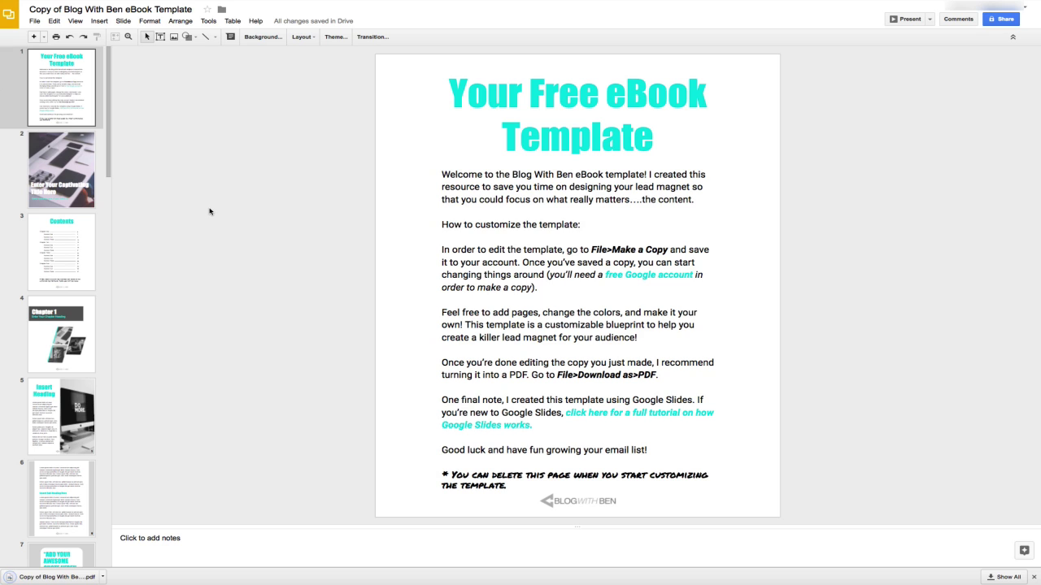
# Open the downloaded PDF and scroll through its pages to check them
pyautogui.click(55, 577)
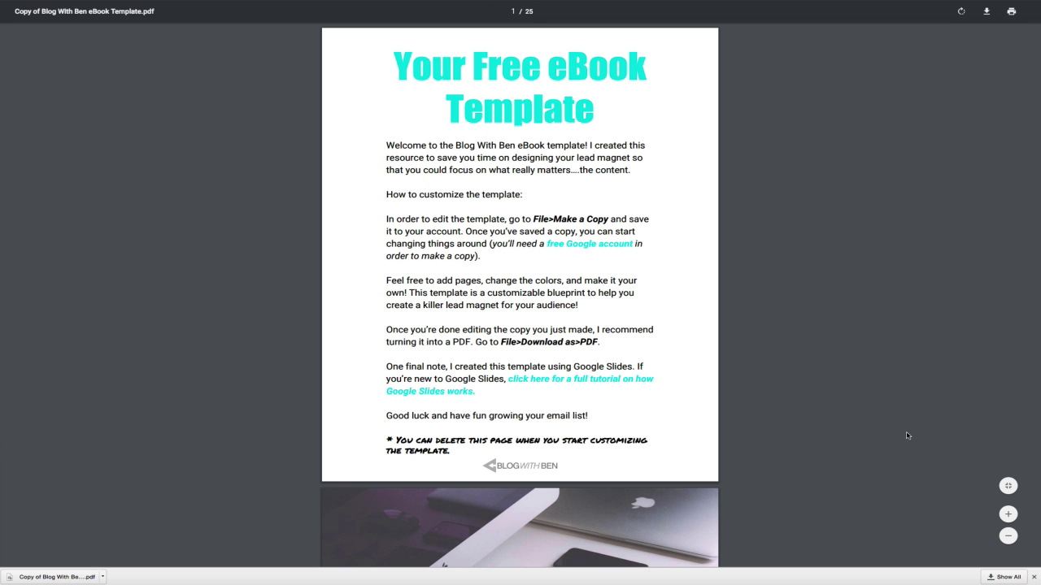
pyautogui.scroll(-3, 785, 445)
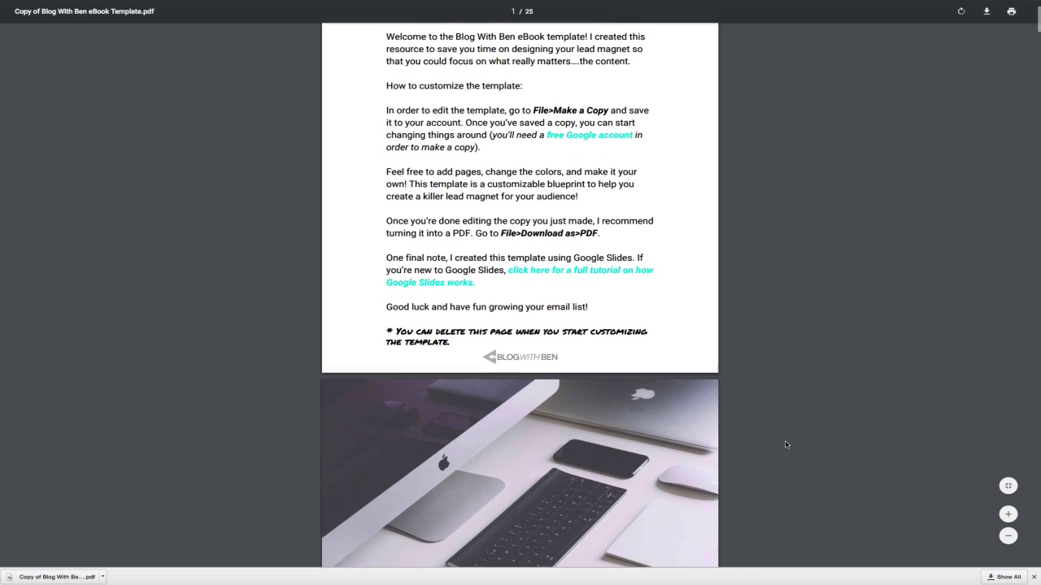
pyautogui.scroll(-5, 785, 445)
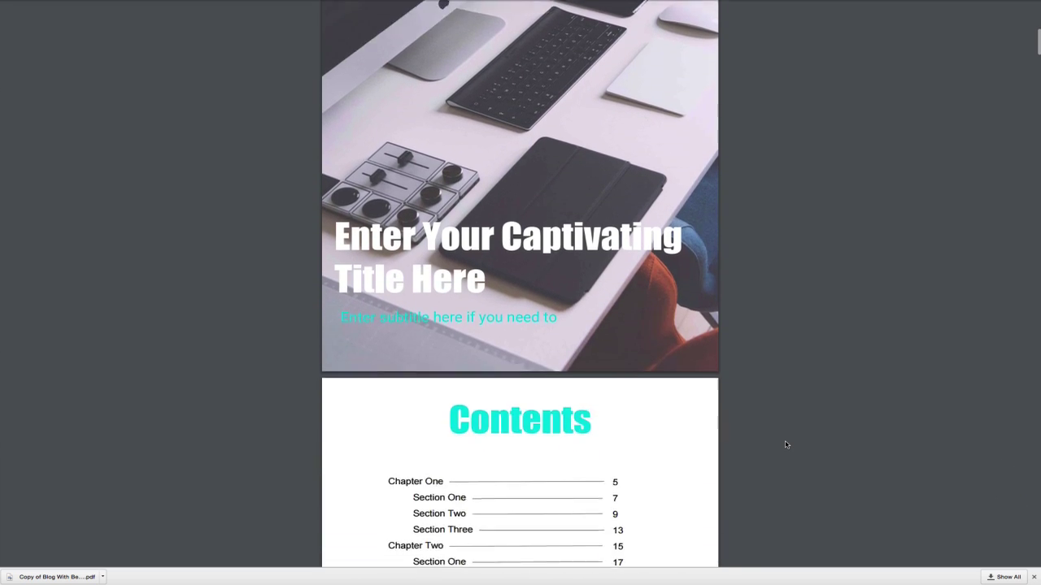
pyautogui.scroll(-4, 785, 445)
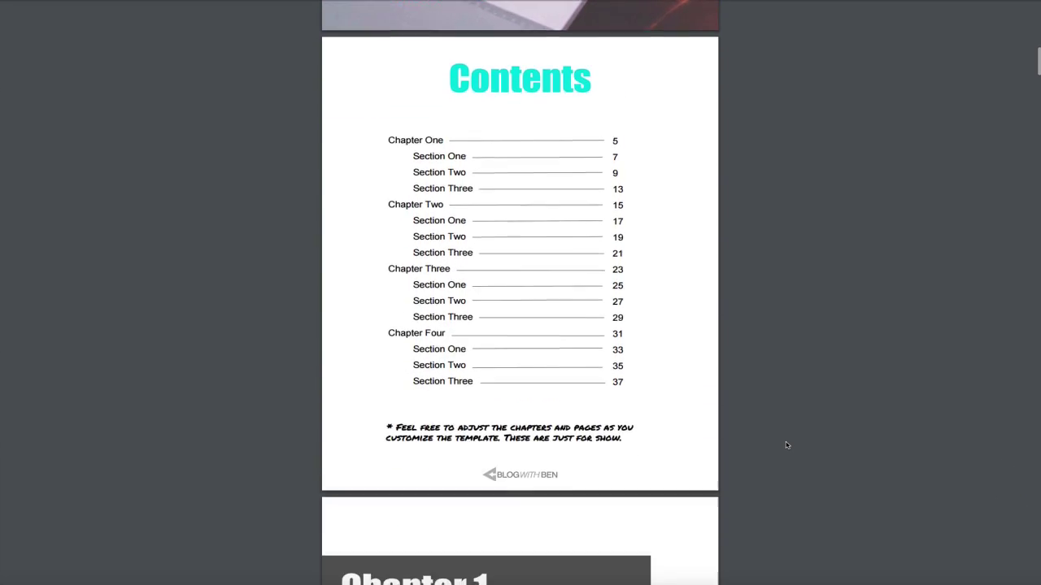
pyautogui.scroll(-5, 786, 444)
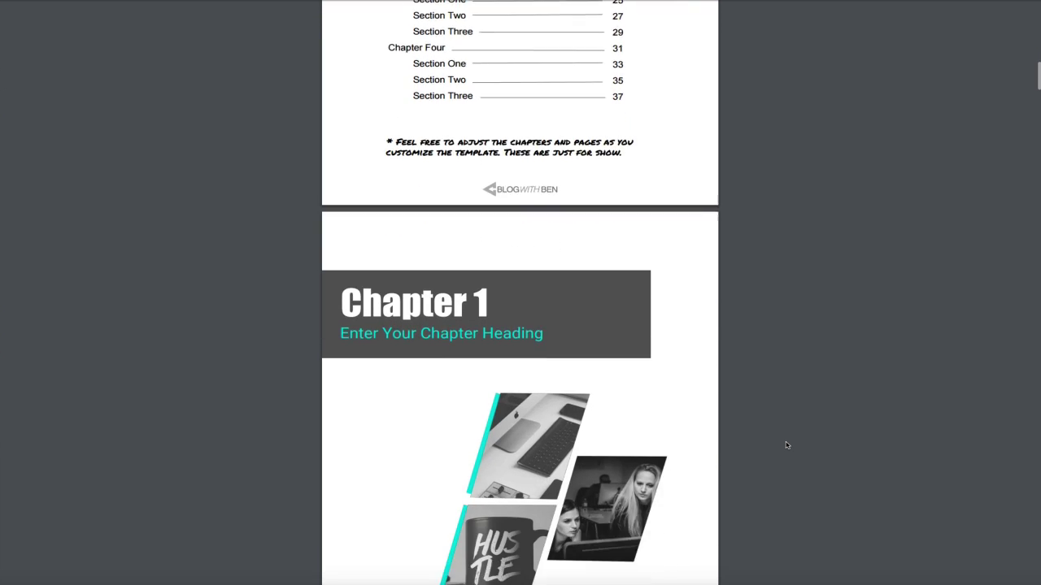
pyautogui.scroll(-6, 786, 445)
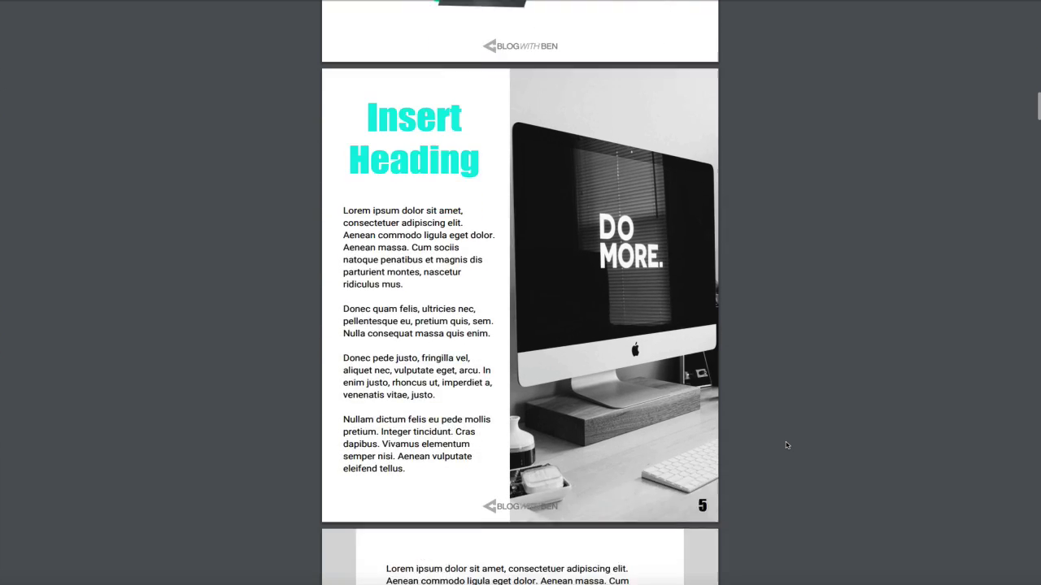
pyautogui.scroll(-10, 785, 444)
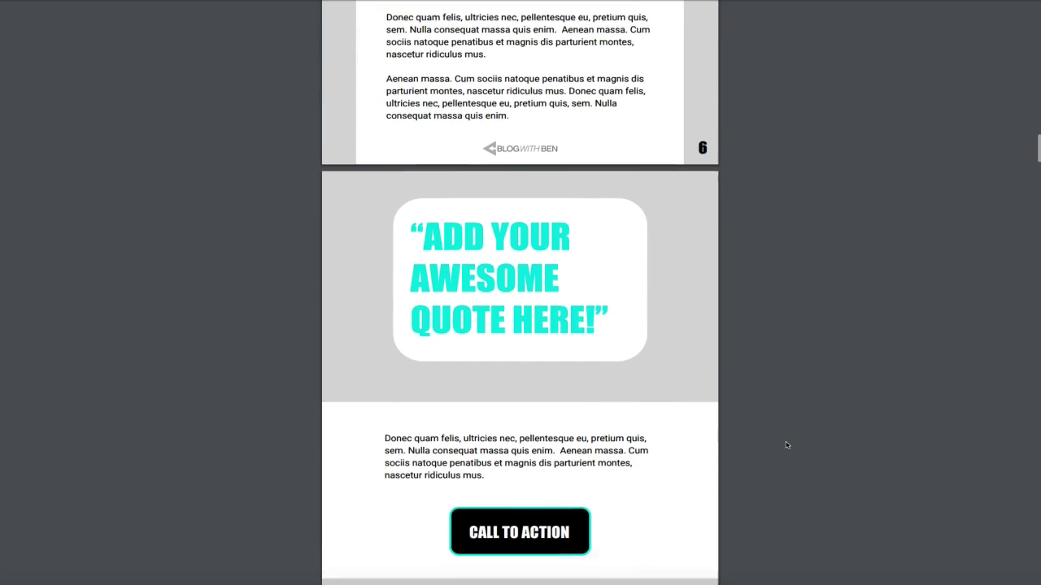
pyautogui.scroll(-10, 786, 445)
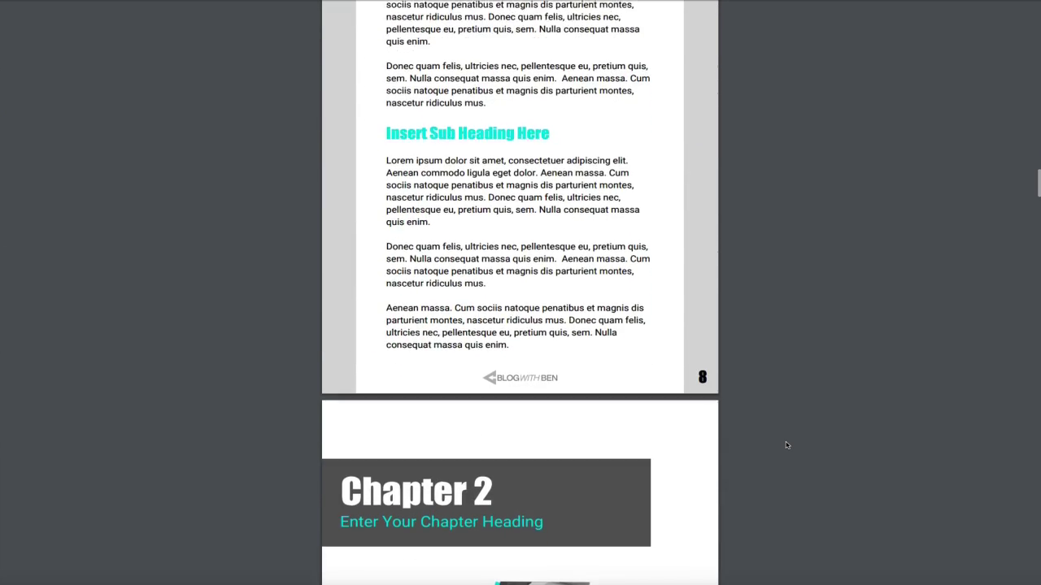
pyautogui.scroll(-6, 785, 444)
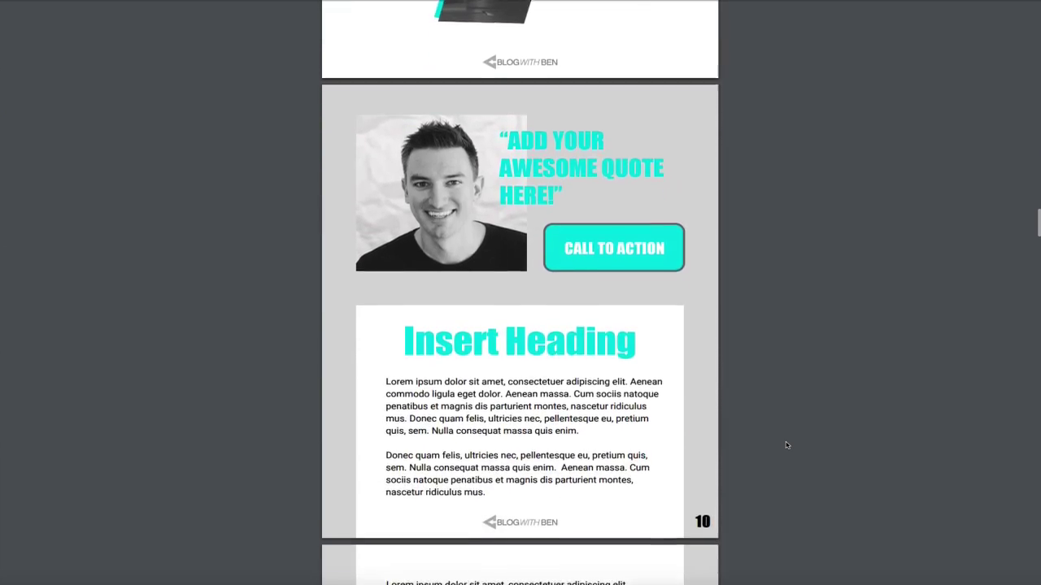
pyautogui.scroll(14, 785, 445)
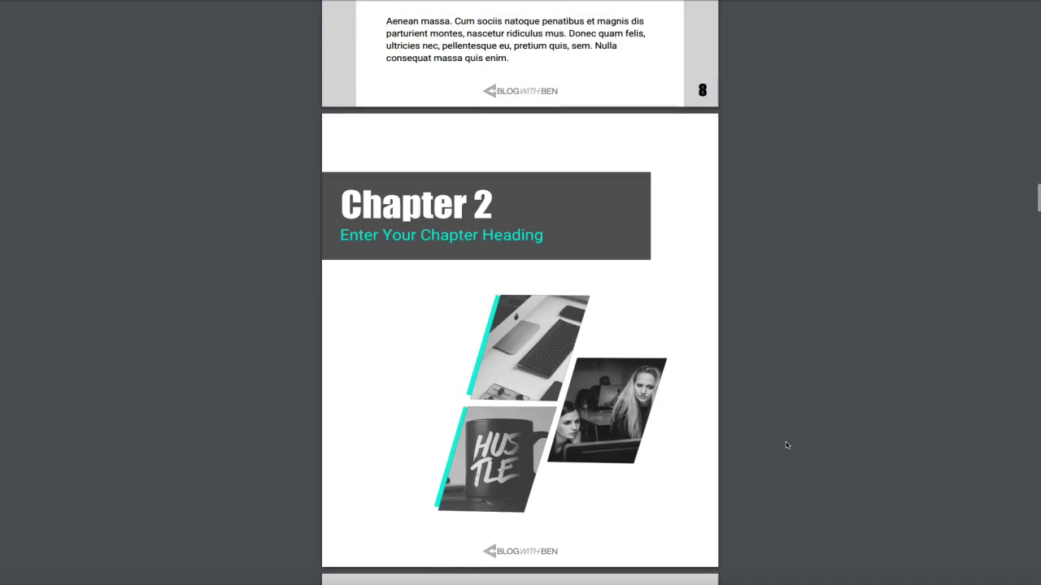
pyautogui.scroll(20, 785, 445)
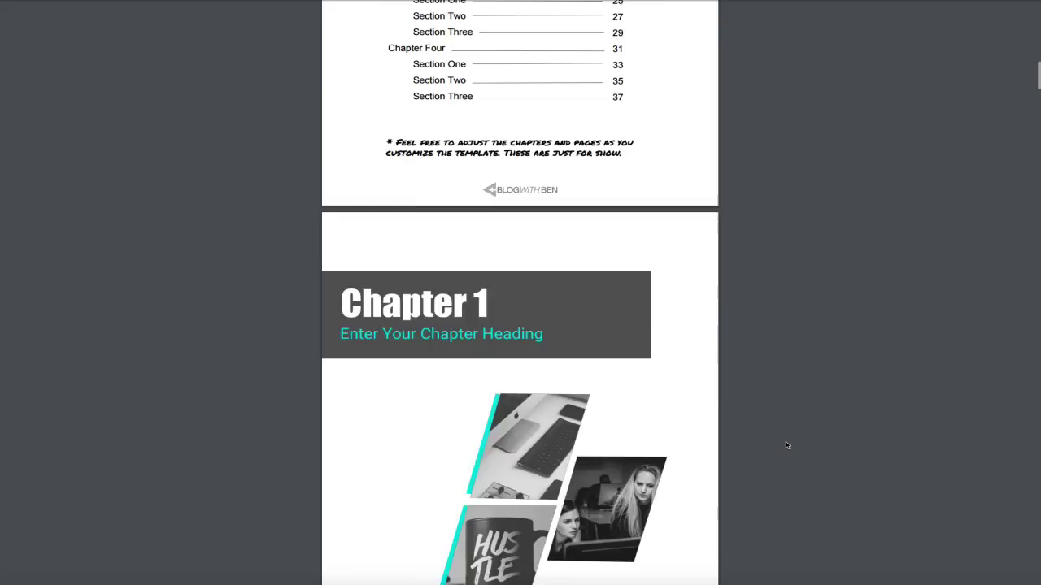
pyautogui.scroll(9, 785, 444)
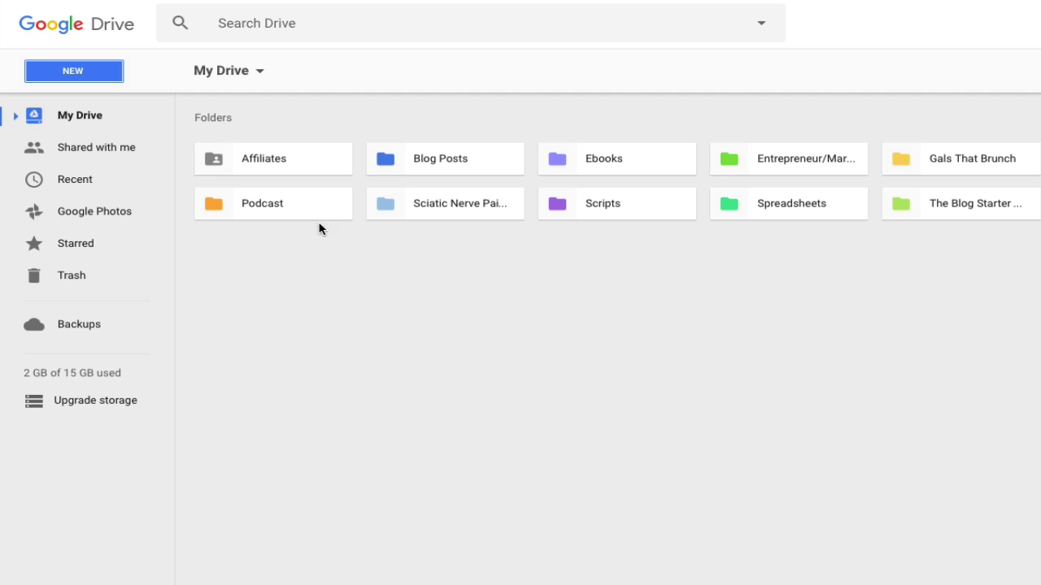
# Upload Copy of Blog With Ben eBook Template.pdf from the Downloads folder
pyautogui.click(93, 77)
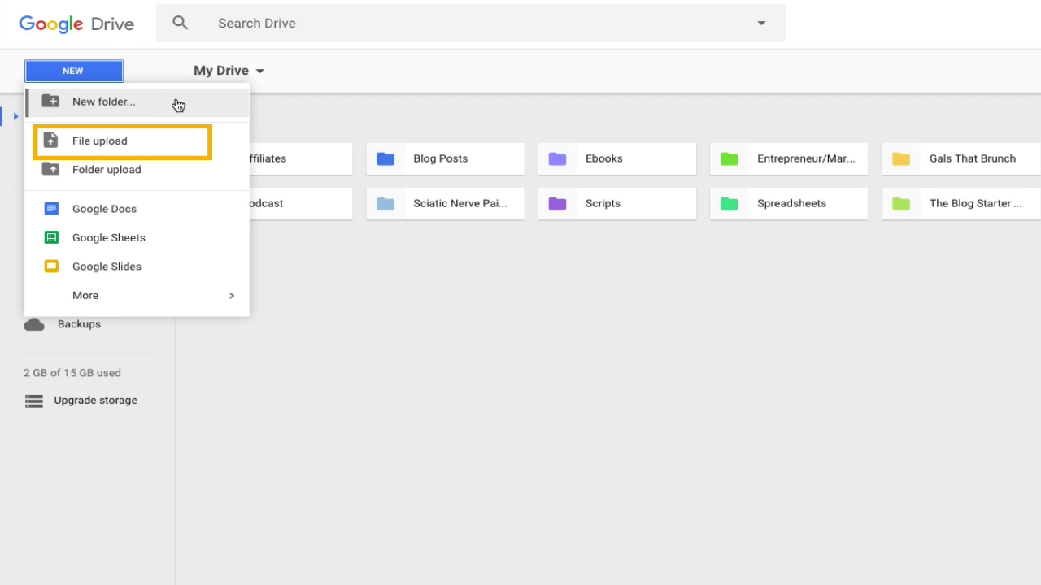
pyautogui.click(190, 150)
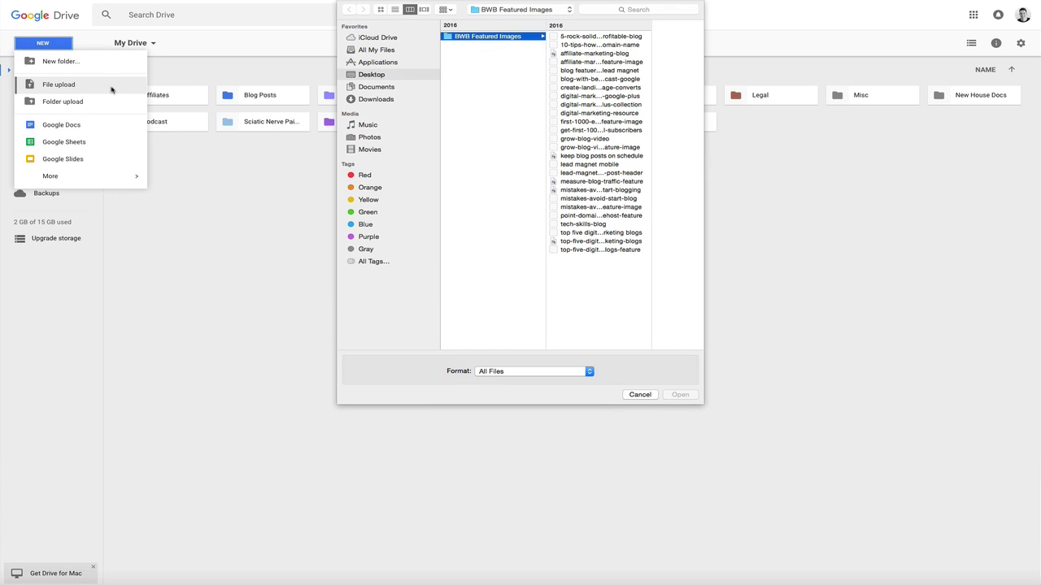
pyautogui.click(395, 100)
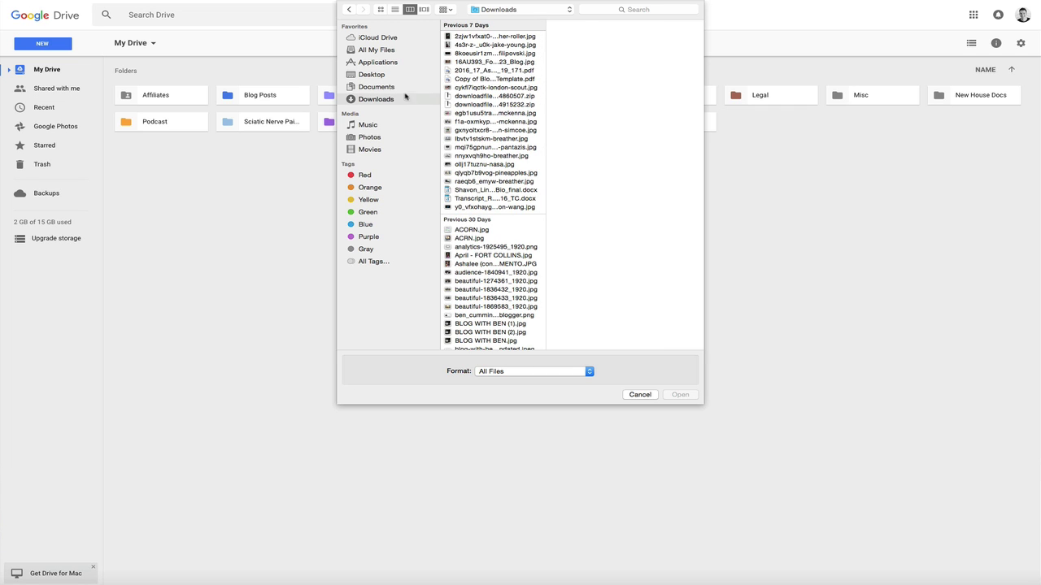
pyautogui.click(478, 79)
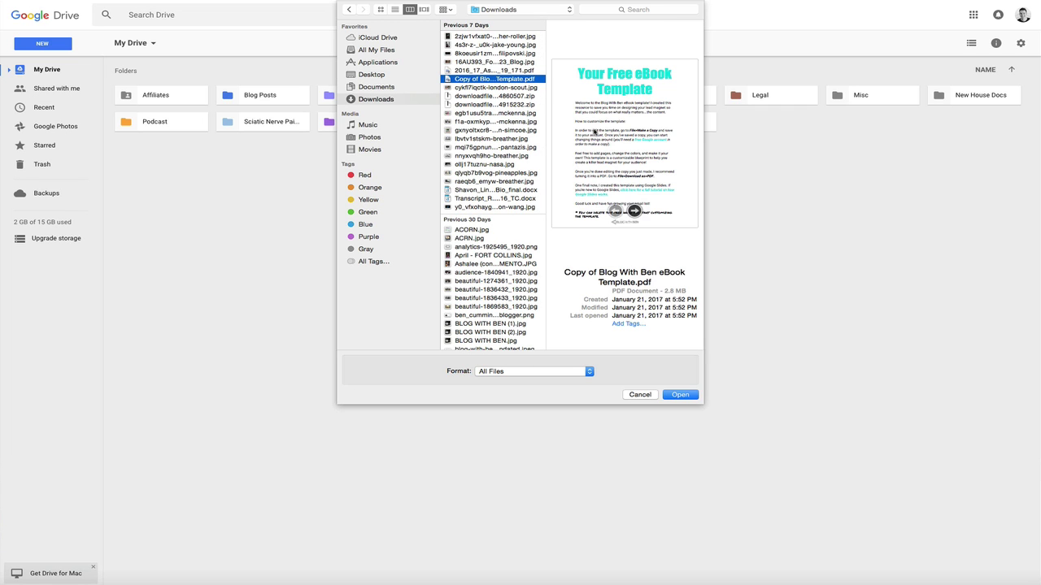
pyautogui.click(680, 395)
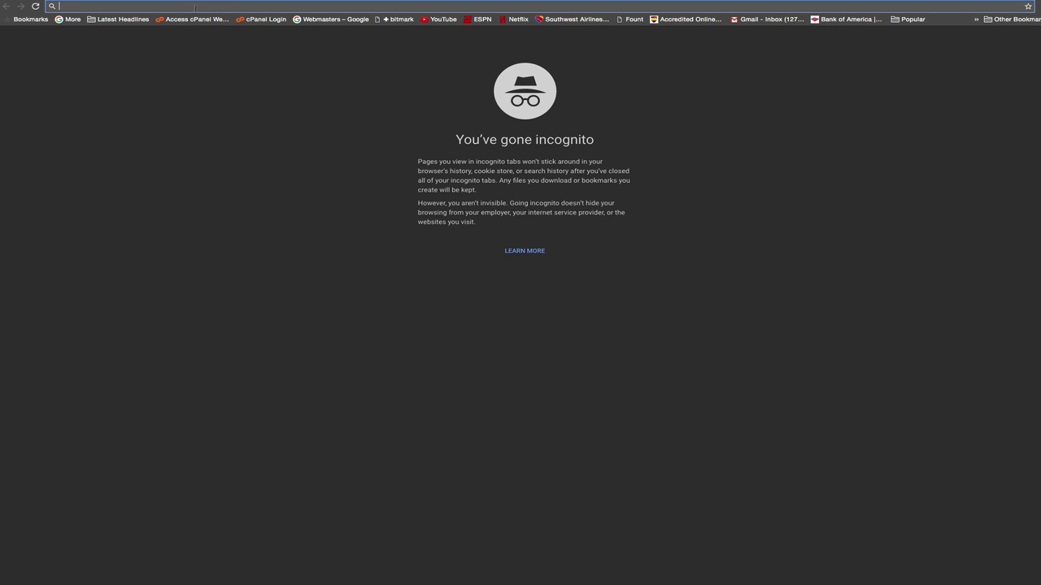
# Paste the copied shareable link into the incognito address bar and load it
pyautogui.press('super+v')
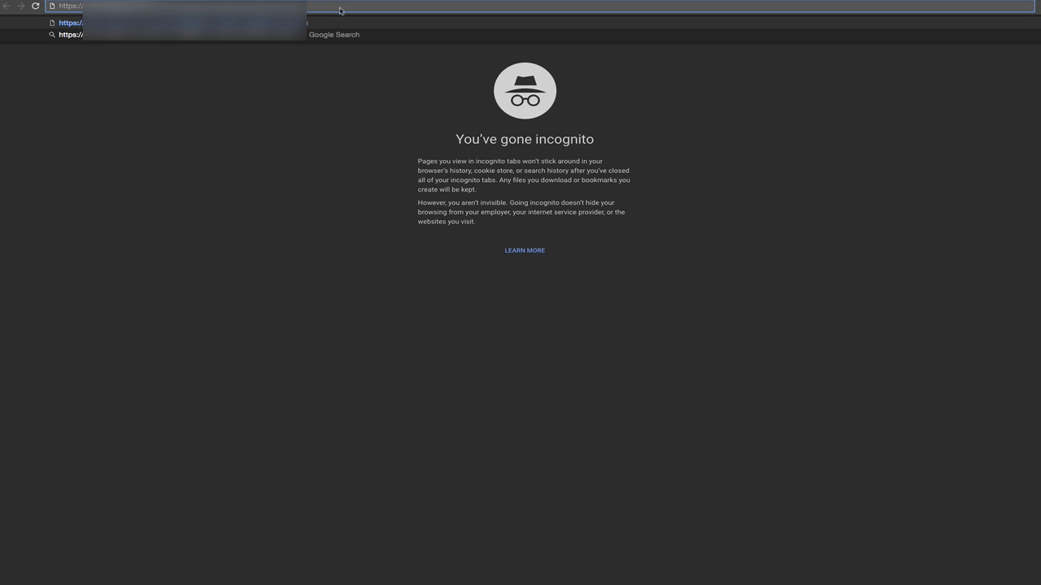
pyautogui.press('Return')
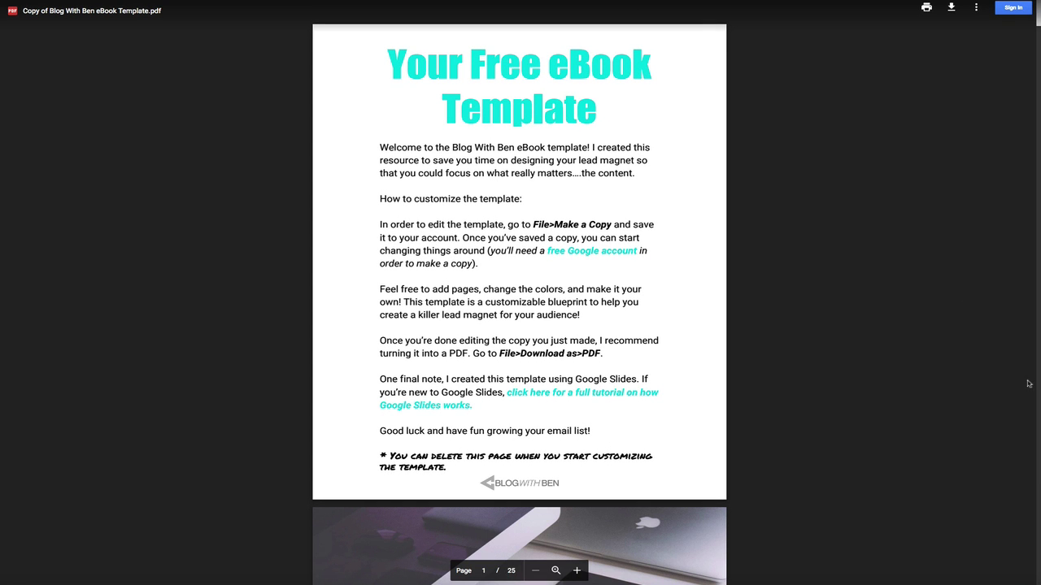
pyautogui.scroll(-10, 636, 361)
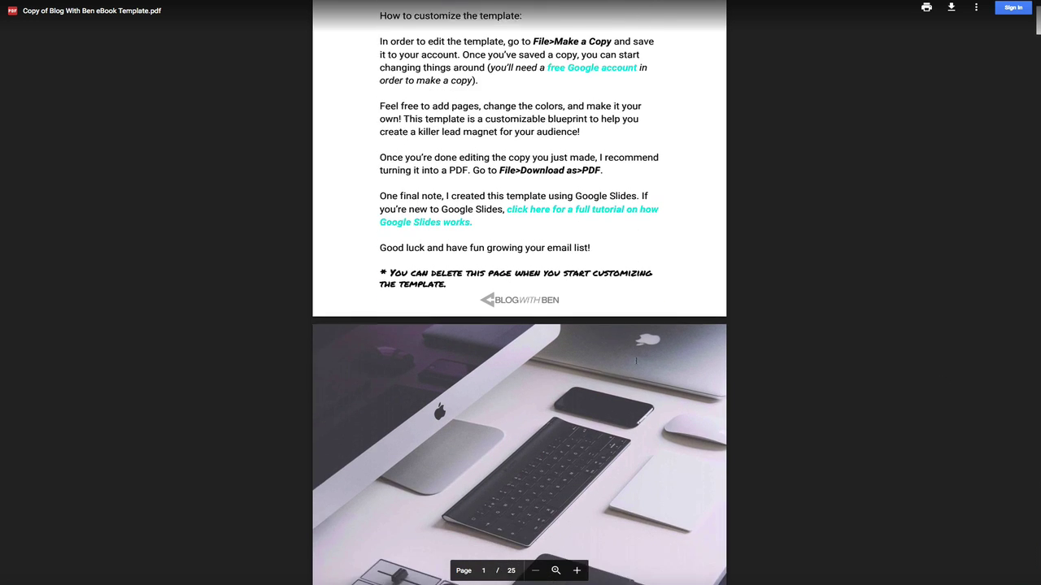
pyautogui.scroll(-10, 636, 360)
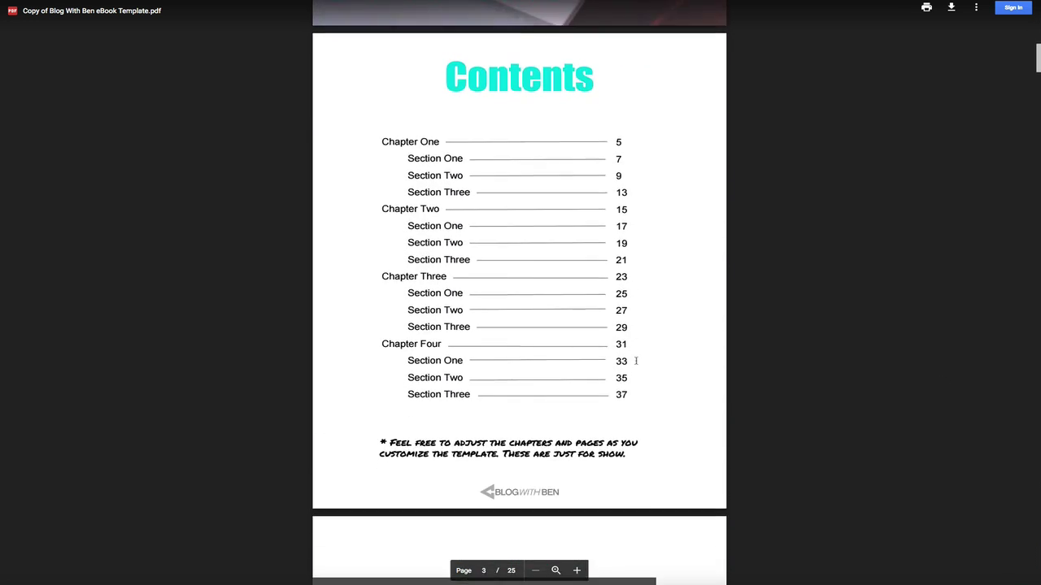
pyautogui.scroll(-10, 636, 361)
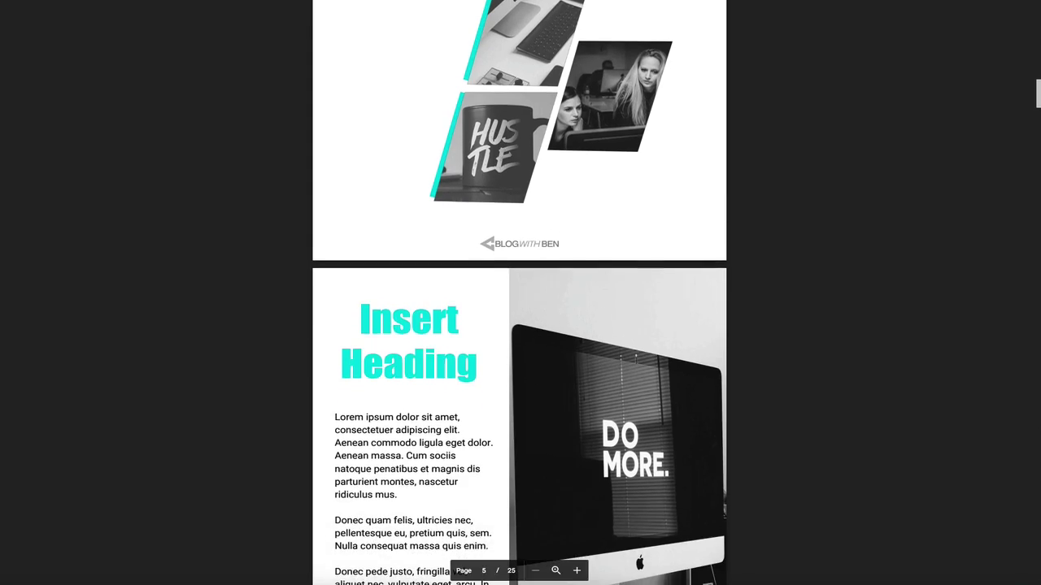
pyautogui.scroll(-6, 636, 361)
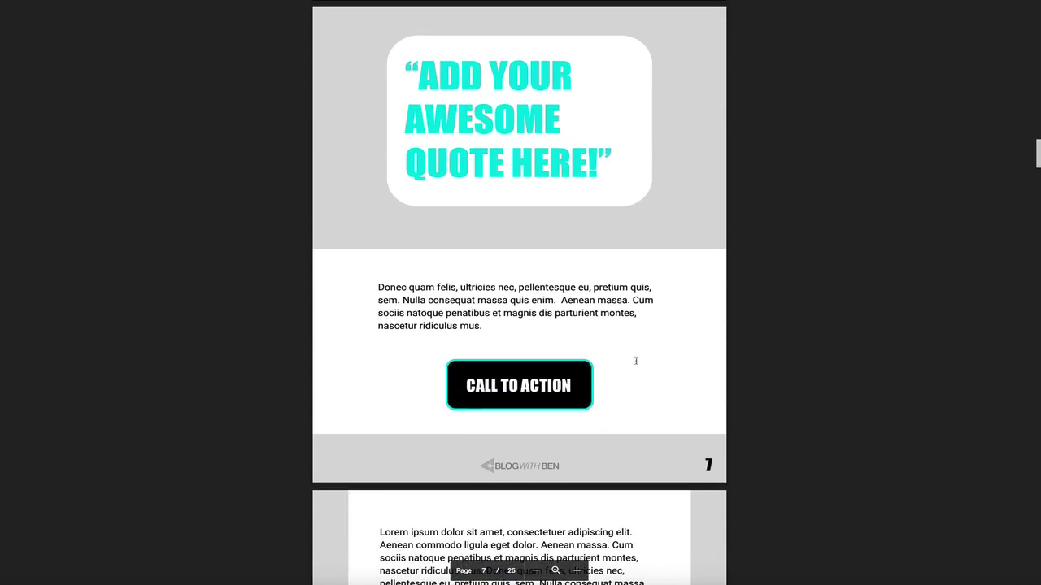
pyautogui.scroll(6, 636, 360)
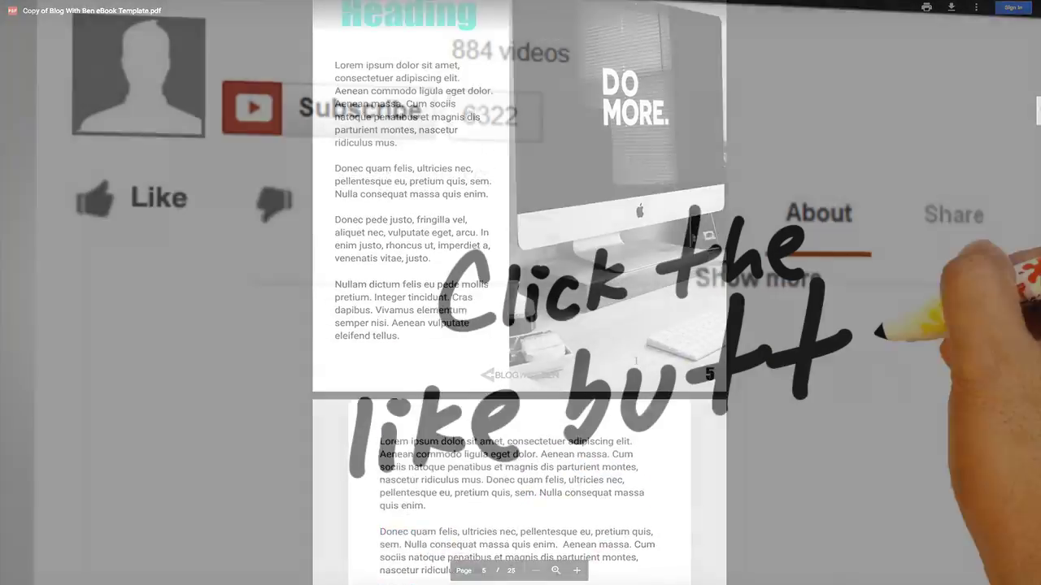